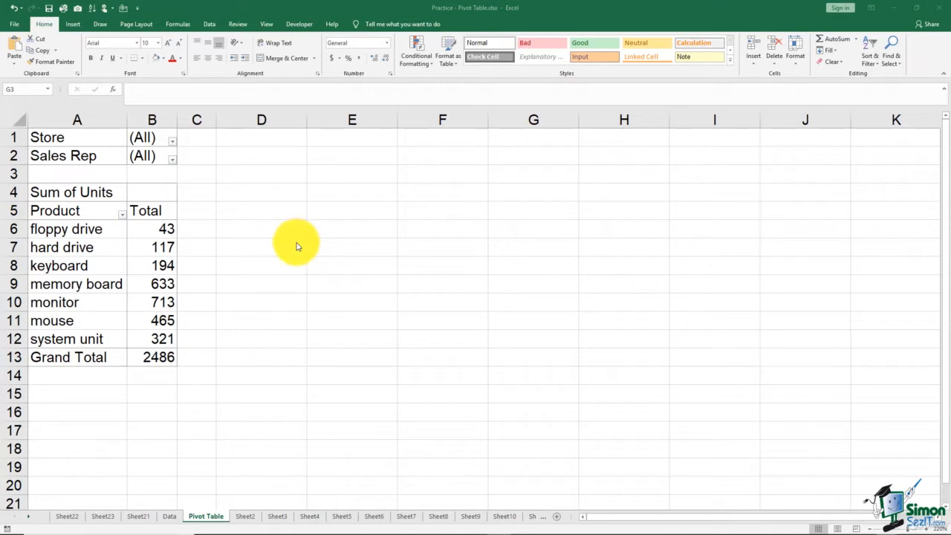
Step: Insert slicers for the Store and Sales Rep fields of the pivot table
{"action": "left_click", "coordinate": [76, 264]}
{"action": "left_click", "coordinate": [82, 266]}
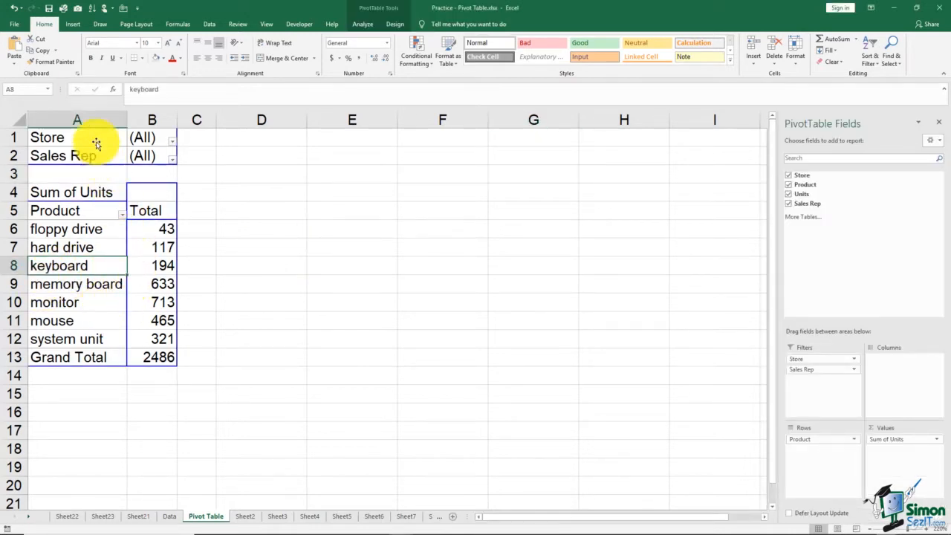
{"action": "left_click", "coordinate": [74, 26]}
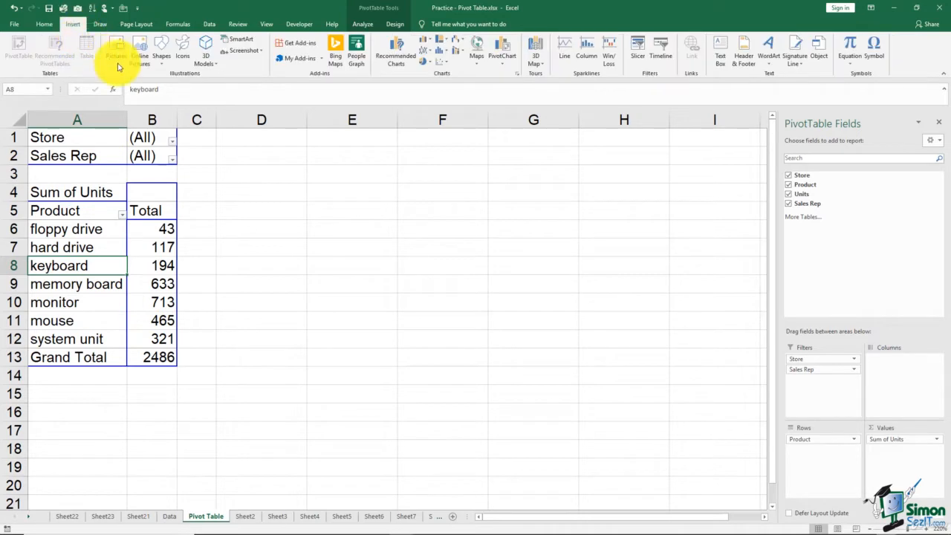
{"action": "left_click", "coordinate": [640, 59]}
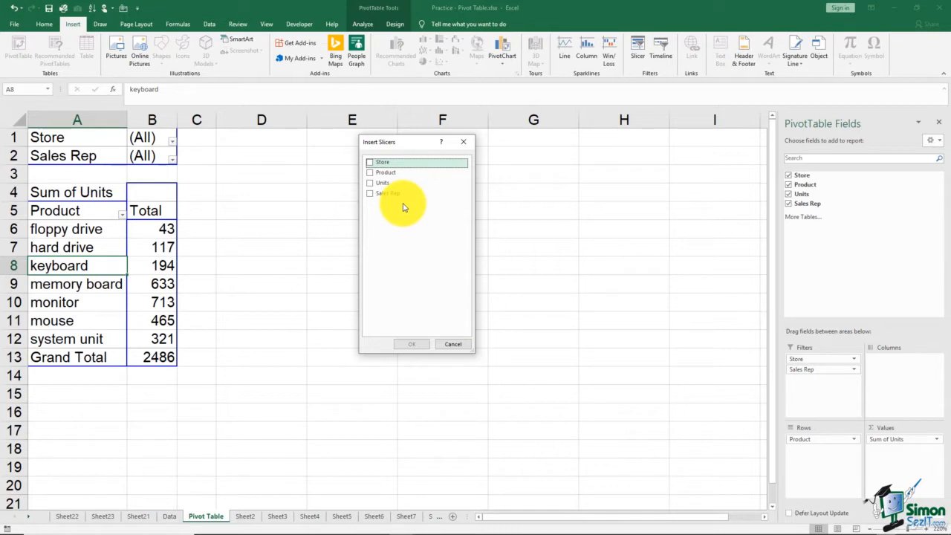
{"action": "left_click", "coordinate": [369, 162]}
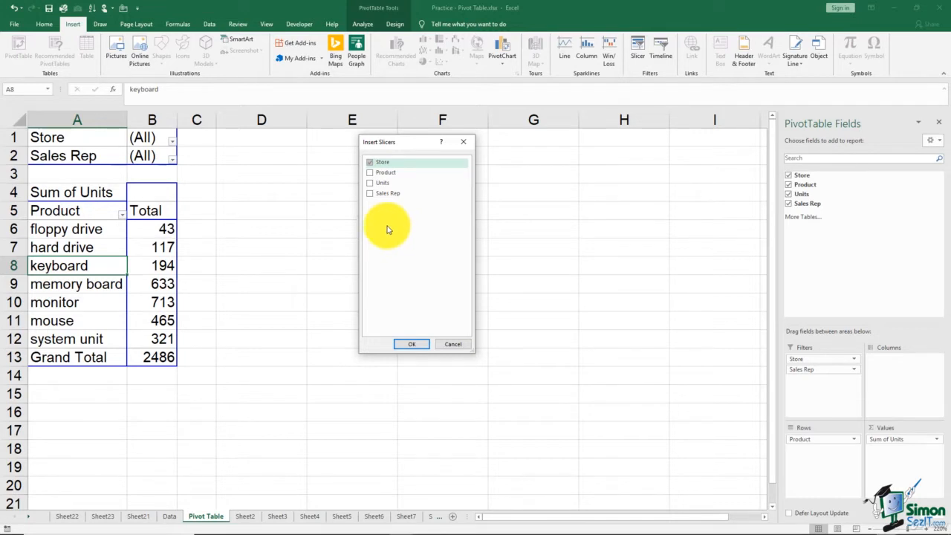
{"action": "left_click", "coordinate": [370, 193]}
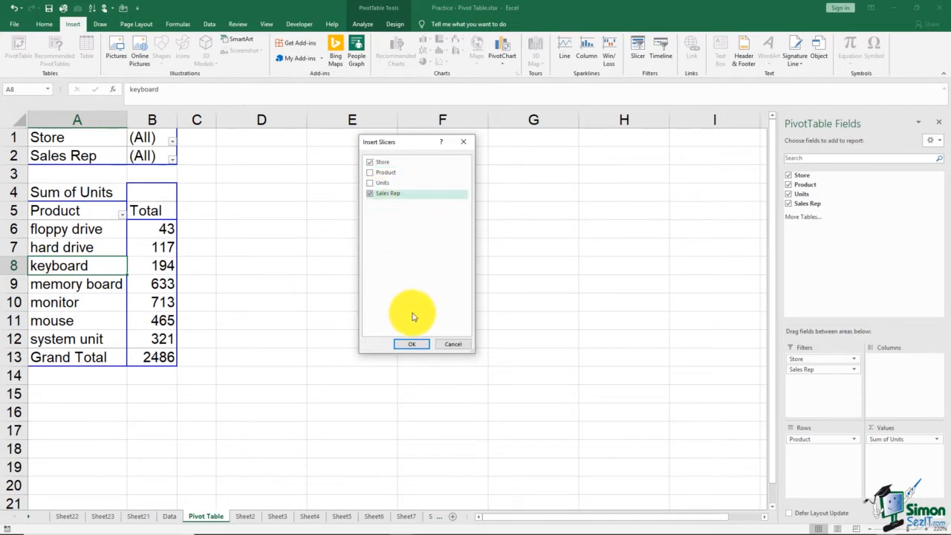
{"action": "left_click", "coordinate": [412, 344]}
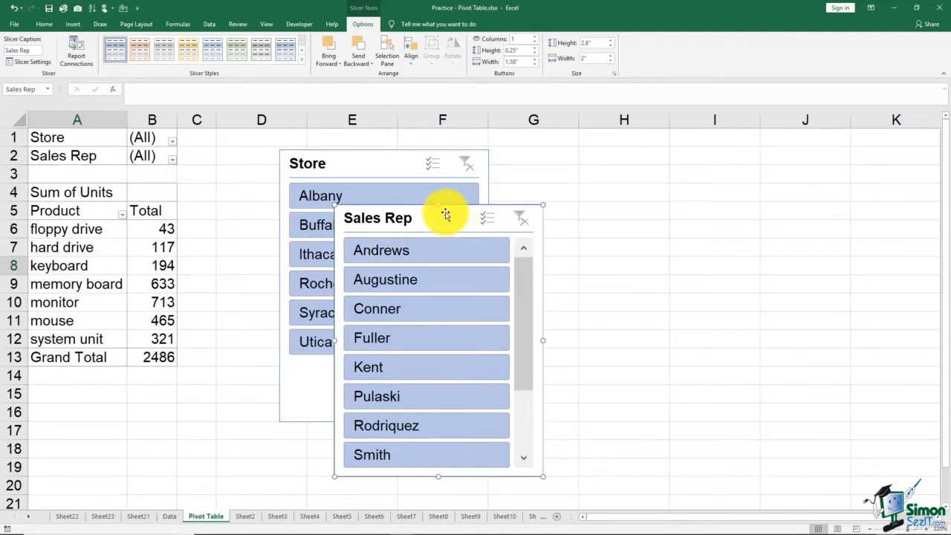
Step: Move the Sales Rep slicer to the right of the Store slicer so that they no longer overlap
{"action": "left_click_drag", "start_coordinate": [449, 213], "coordinate": [622, 160]}
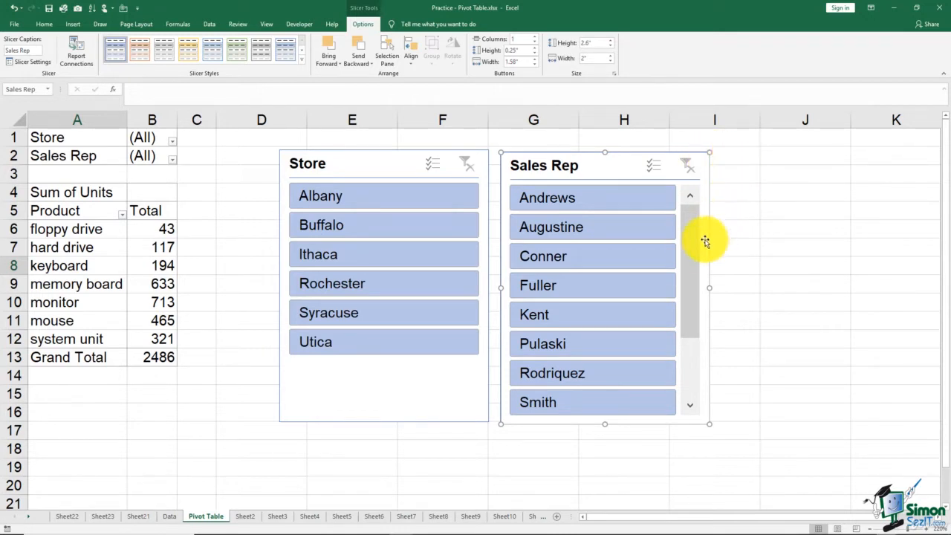
{"action": "mouse_move", "coordinate": [688, 246]}
{"action": "left_mouse_down"}
{"action": "mouse_move", "coordinate": [694, 323]}
{"action": "mouse_move", "coordinate": [695, 230]}
{"action": "left_mouse_up"}
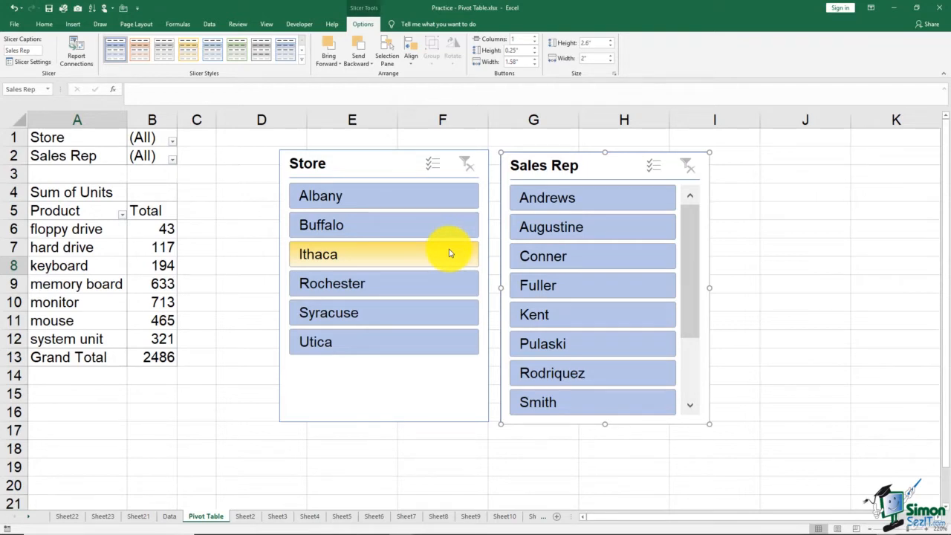
Step: Filter the pivot table to the Buffalo store with the Store slicer and clear that filter
{"action": "left_click", "coordinate": [382, 229]}
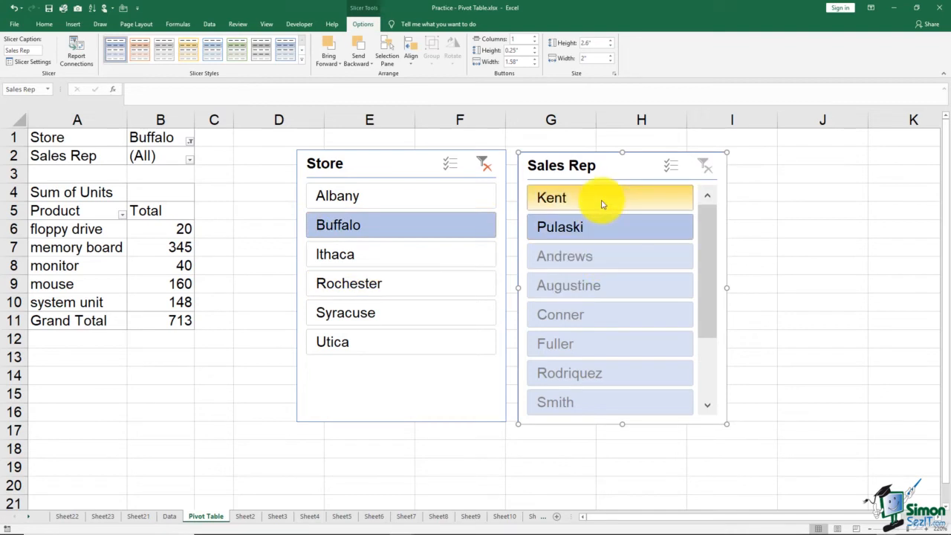
{"action": "left_click", "coordinate": [488, 174]}
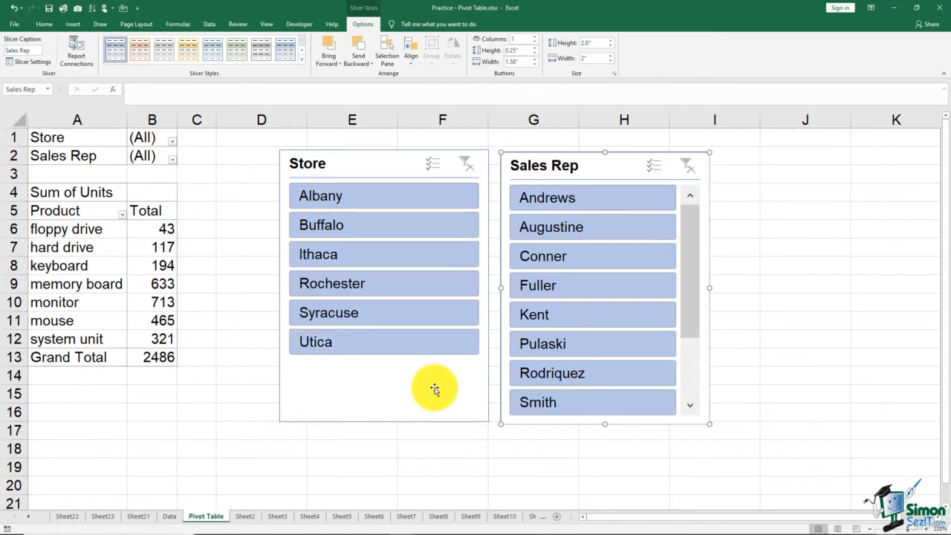
Step: Filter the pivot table to both the Rochester and Syracuse stores with the Store slicer and clear the filter
{"action": "left_click", "coordinate": [380, 286]}
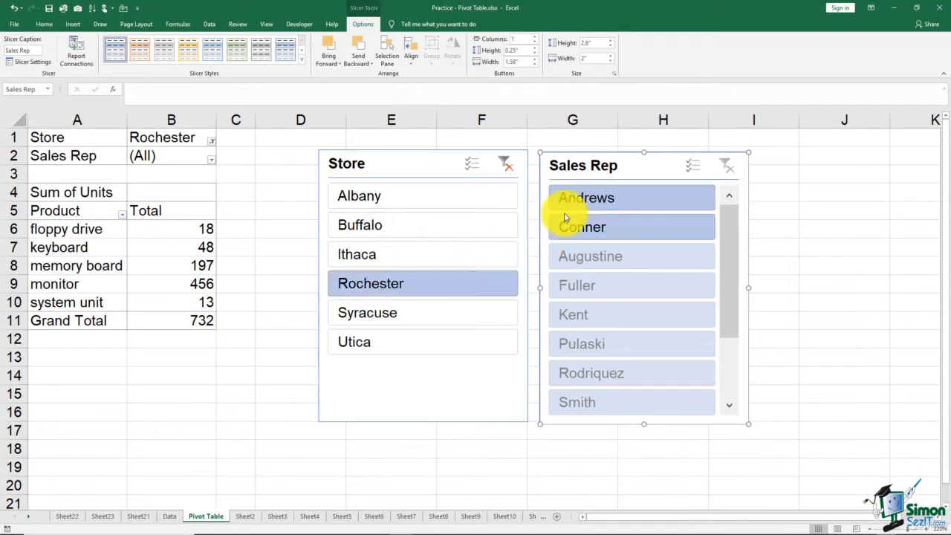
{"action": "left_click", "coordinate": [411, 315], "text": "ctrl"}
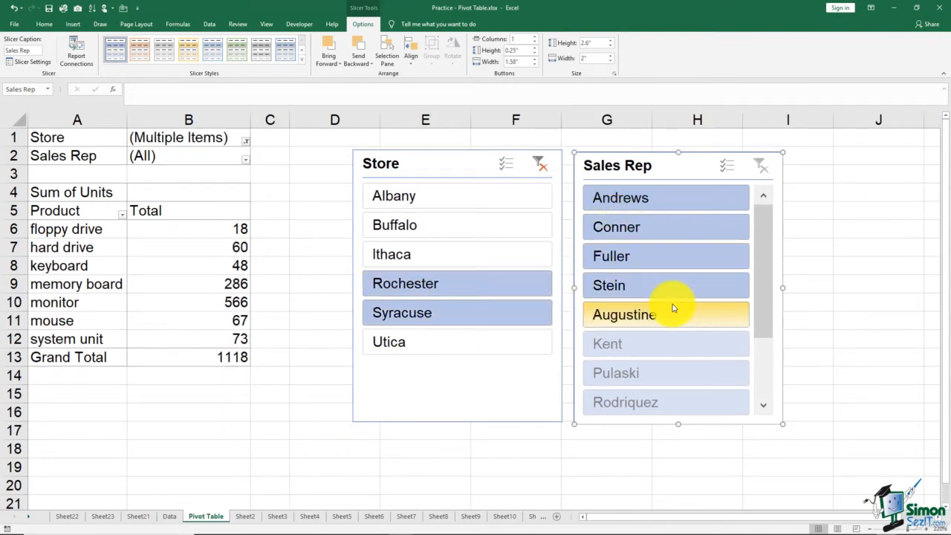
{"action": "left_click", "coordinate": [508, 314], "text": "ctrl"}
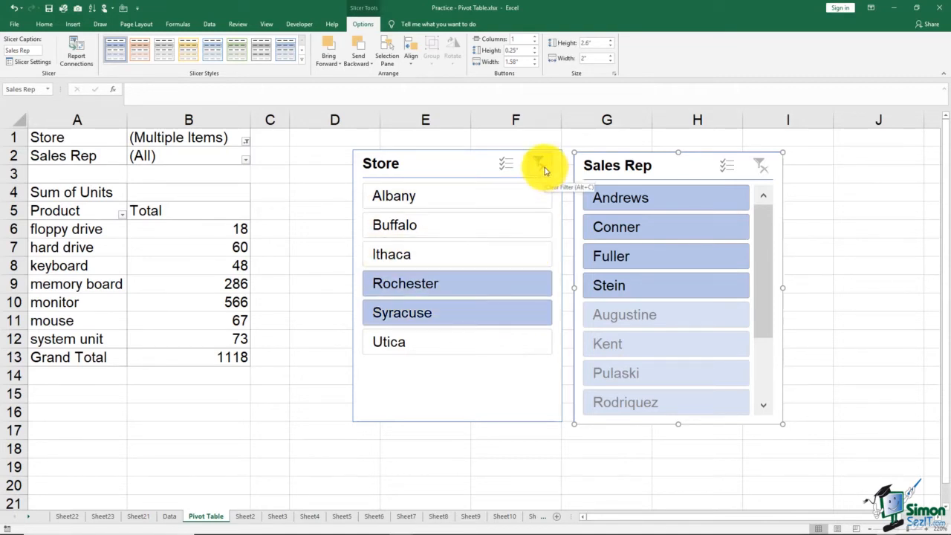
{"action": "left_click", "coordinate": [545, 169]}
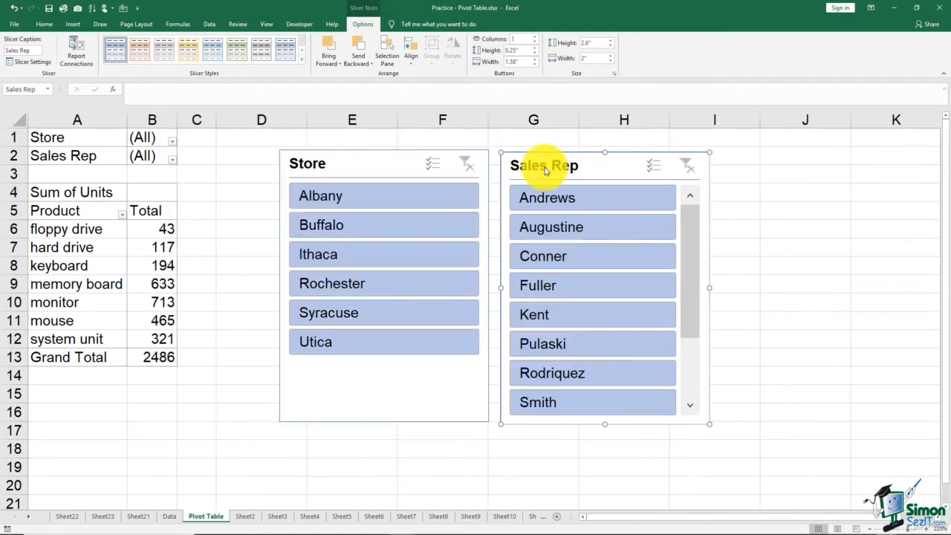
{"action": "left_click", "coordinate": [813, 286]}
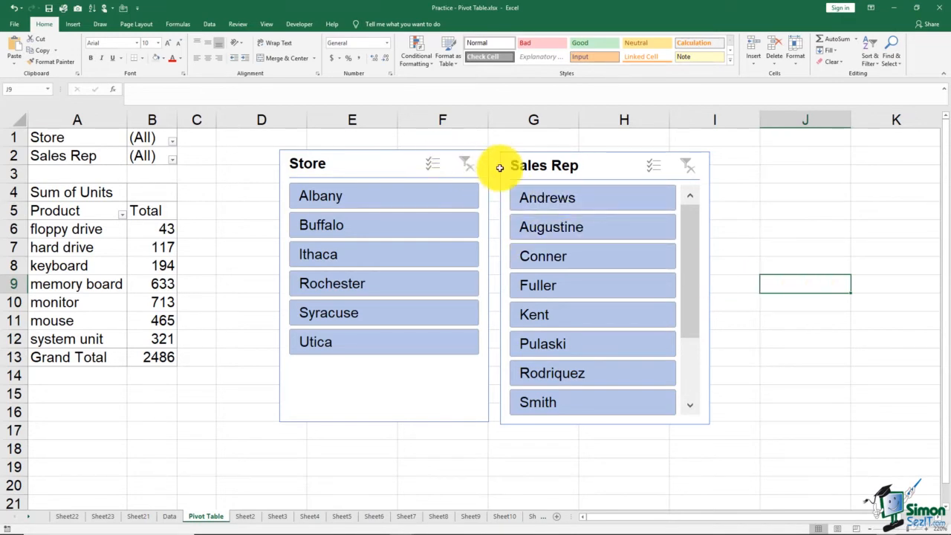
Step: Reposition the Sales Rep slicer beside the Store slicer and align the top edges of both slicers
{"action": "left_click_drag", "start_coordinate": [542, 155], "coordinate": [413, 202]}
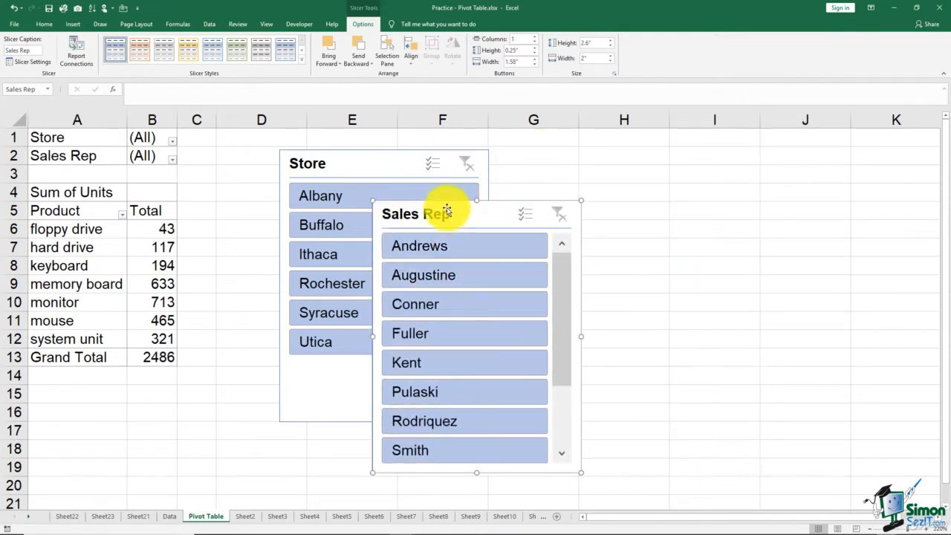
{"action": "left_click_drag", "start_coordinate": [496, 205], "coordinate": [573, 161]}
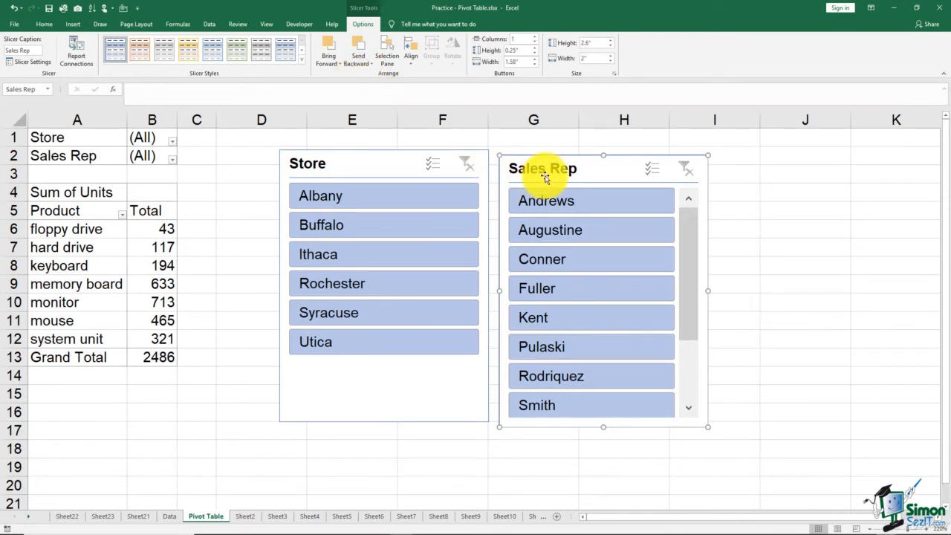
{"action": "left_click", "coordinate": [400, 161], "text": "ctrl"}
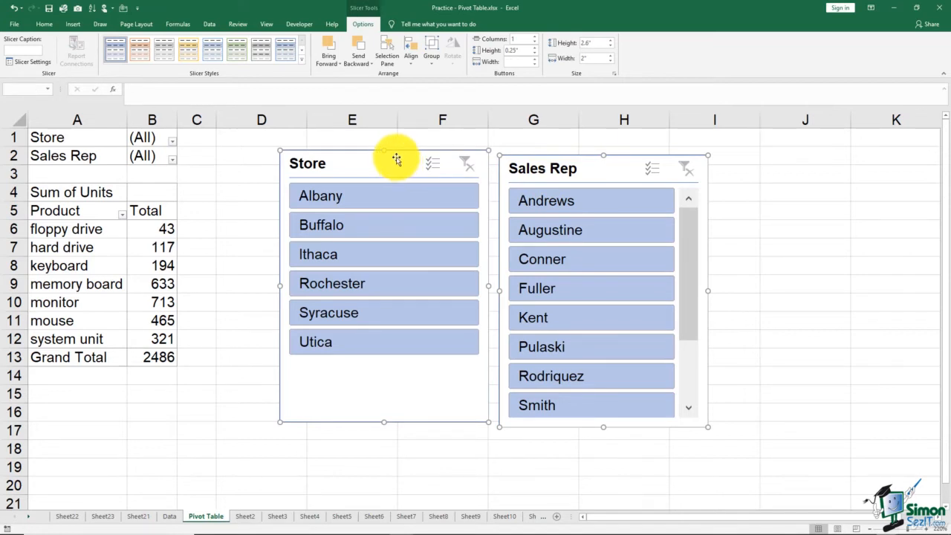
{"action": "left_click", "coordinate": [412, 64]}
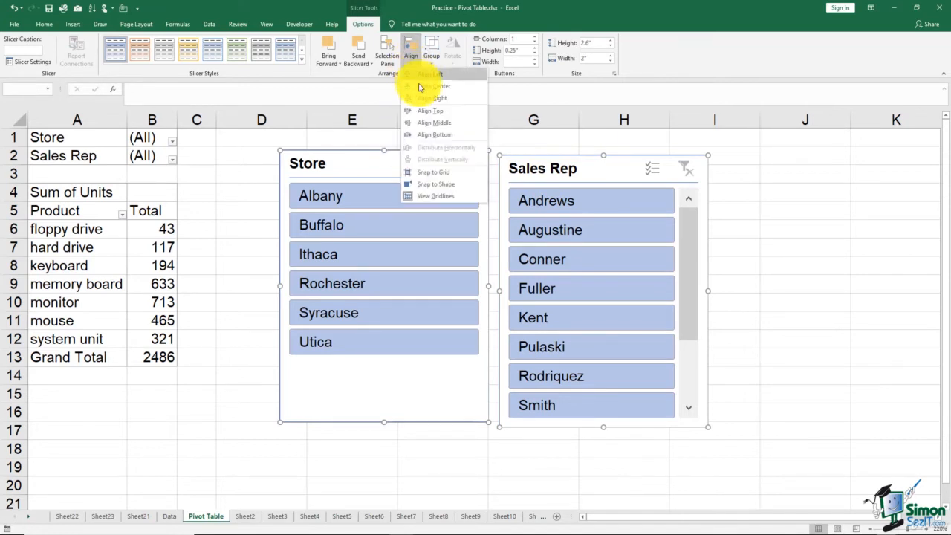
{"action": "left_click", "coordinate": [431, 117]}
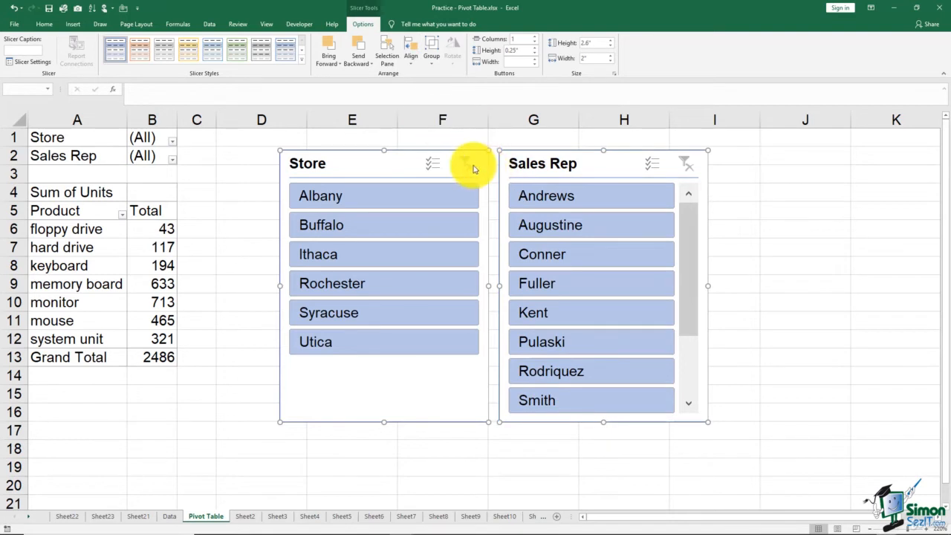
{"action": "left_click", "coordinate": [793, 223]}
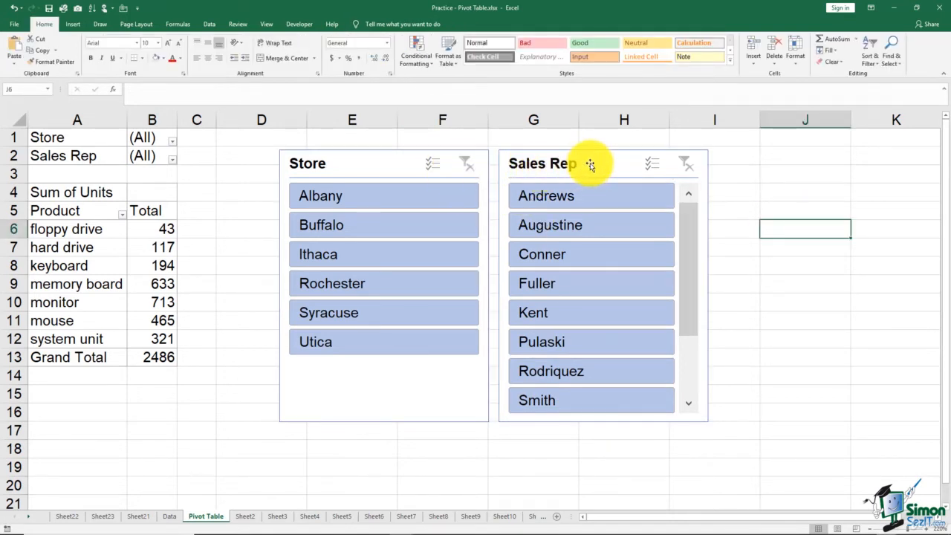
Step: Move the Sales Rep slicer over the Store slicer and send it to the back
{"action": "left_click_drag", "start_coordinate": [590, 161], "coordinate": [434, 199]}
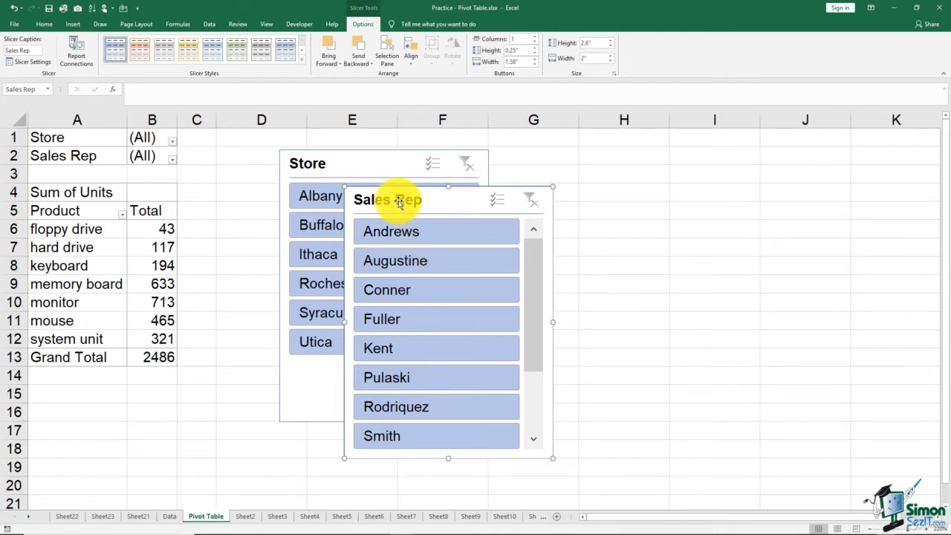
{"action": "left_click", "coordinate": [368, 67]}
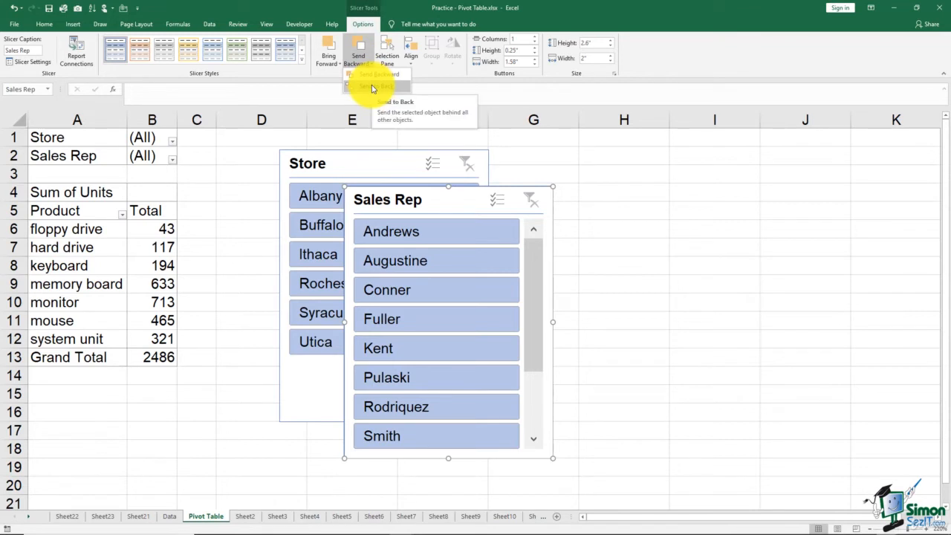
{"action": "left_click", "coordinate": [373, 88]}
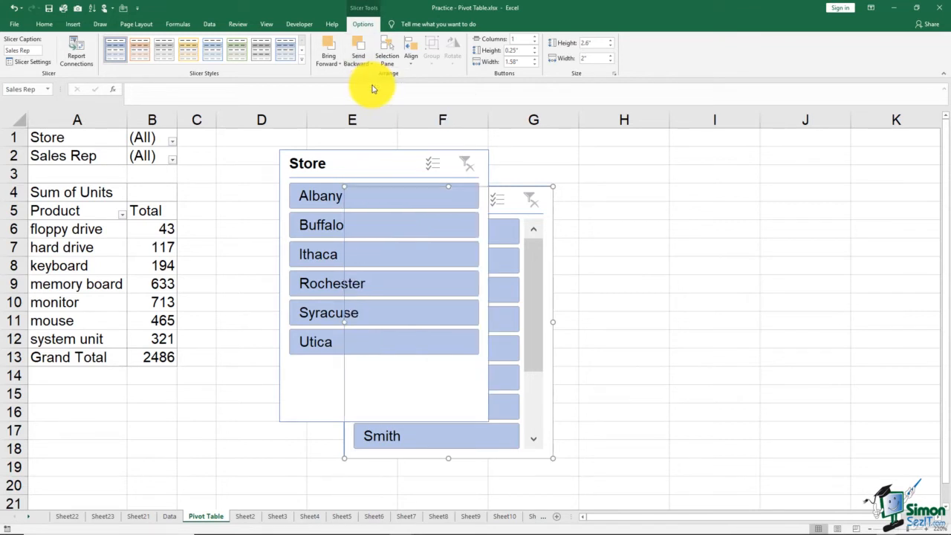
{"action": "left_click", "coordinate": [614, 263]}
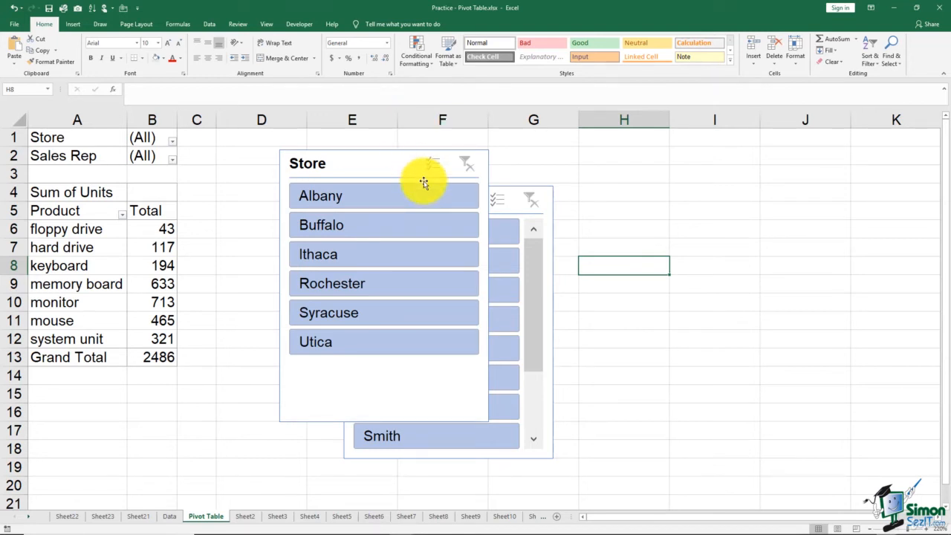
Step: Separate the overlapping slicers and place them side by side, with Store to the left of Sales Rep
{"action": "left_click", "coordinate": [386, 174]}
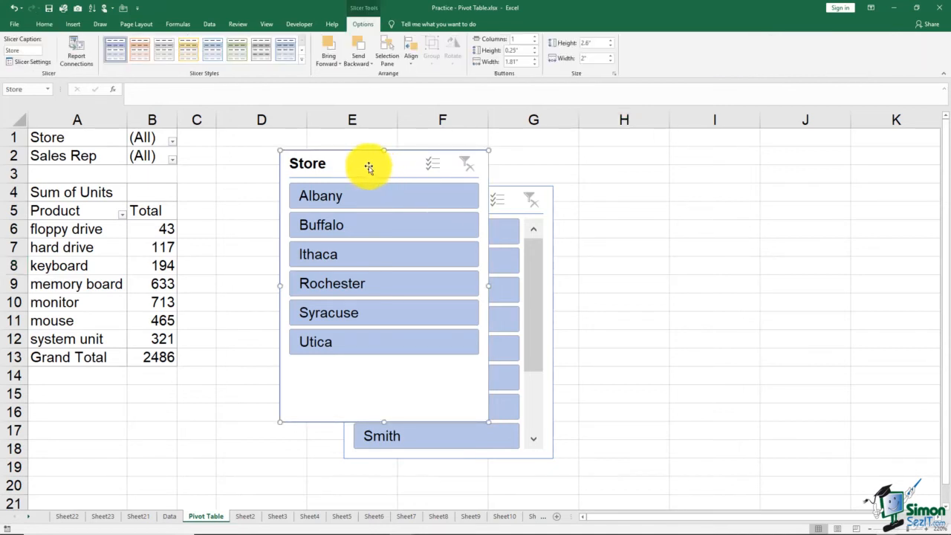
{"action": "left_click_drag", "start_coordinate": [368, 168], "coordinate": [652, 183]}
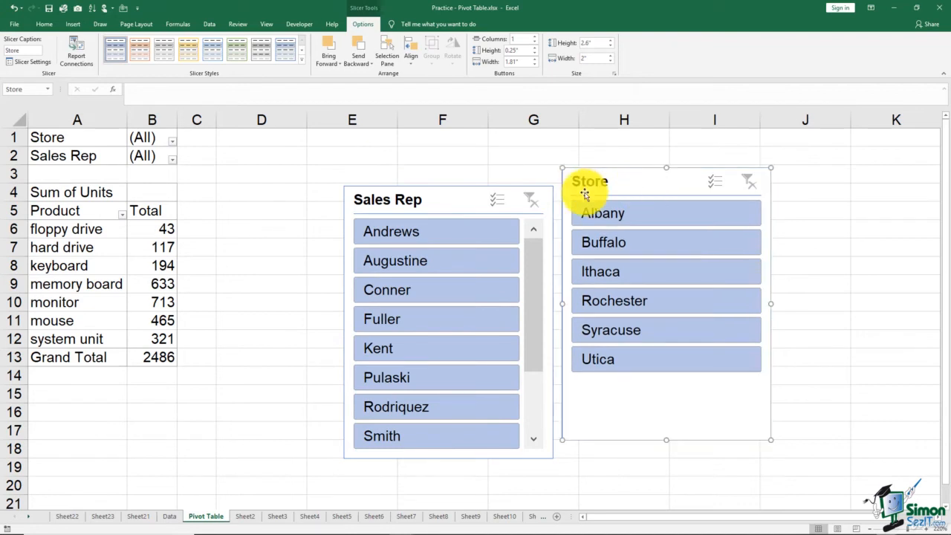
{"action": "left_click_drag", "start_coordinate": [446, 195], "coordinate": [862, 184]}
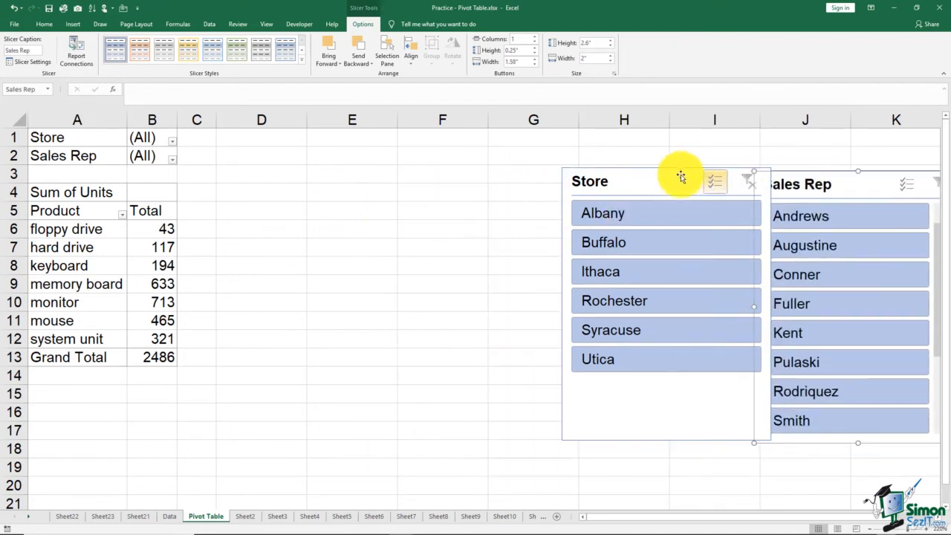
{"action": "left_click_drag", "start_coordinate": [681, 176], "coordinate": [424, 161]}
{"action": "left_click_drag", "start_coordinate": [812, 185], "coordinate": [568, 151]}
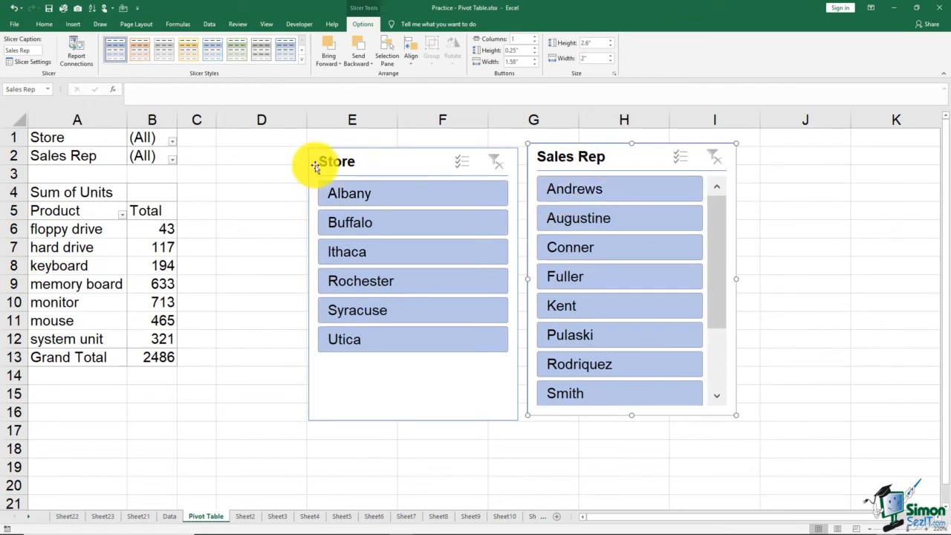
Step: Apply the green style from the Dark group to the Store slicer
{"action": "left_click", "coordinate": [367, 164]}
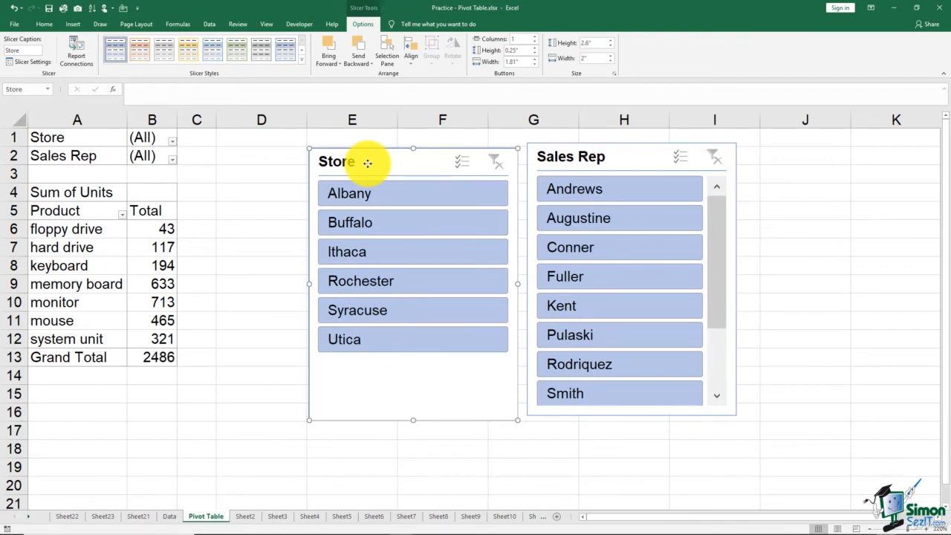
{"action": "left_click", "coordinate": [302, 63]}
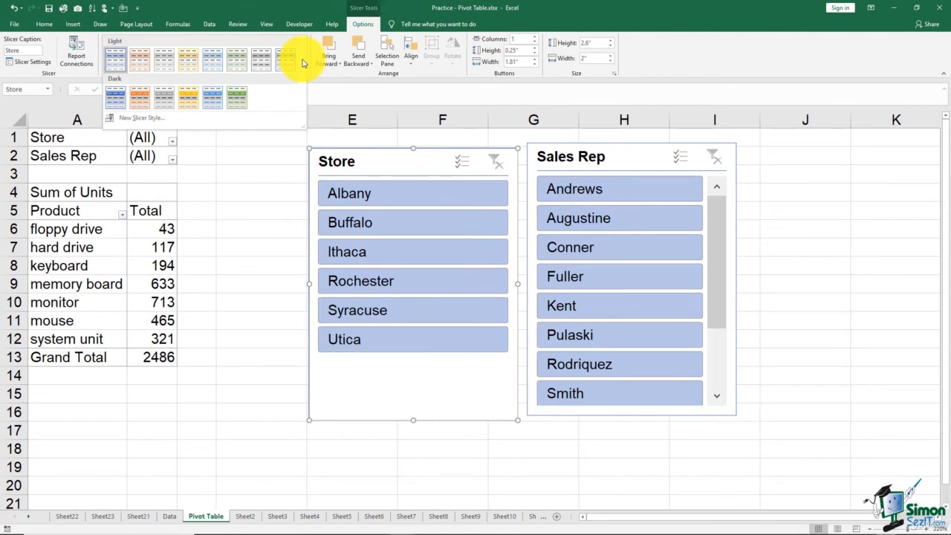
{"action": "left_click", "coordinate": [238, 98]}
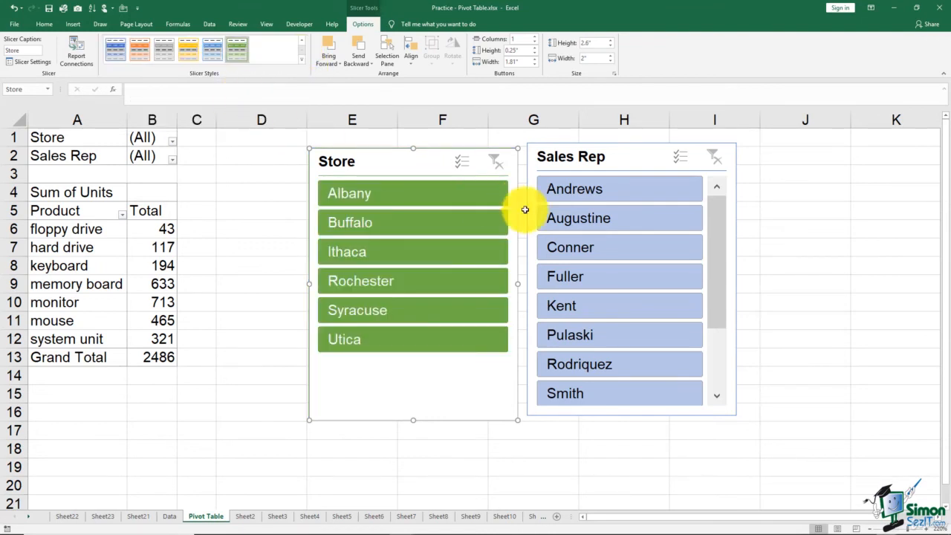
Step: Select the Sales Rep slicer
{"action": "left_click", "coordinate": [603, 156]}
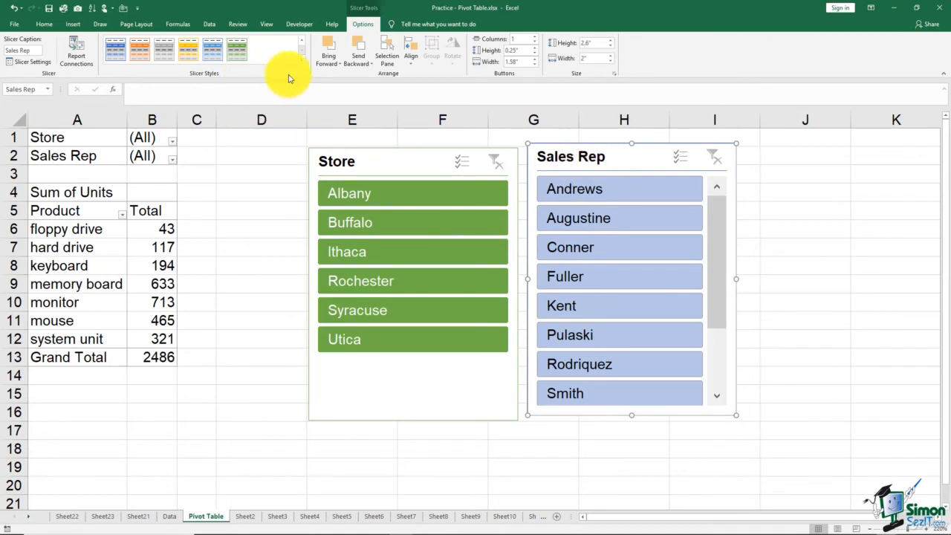